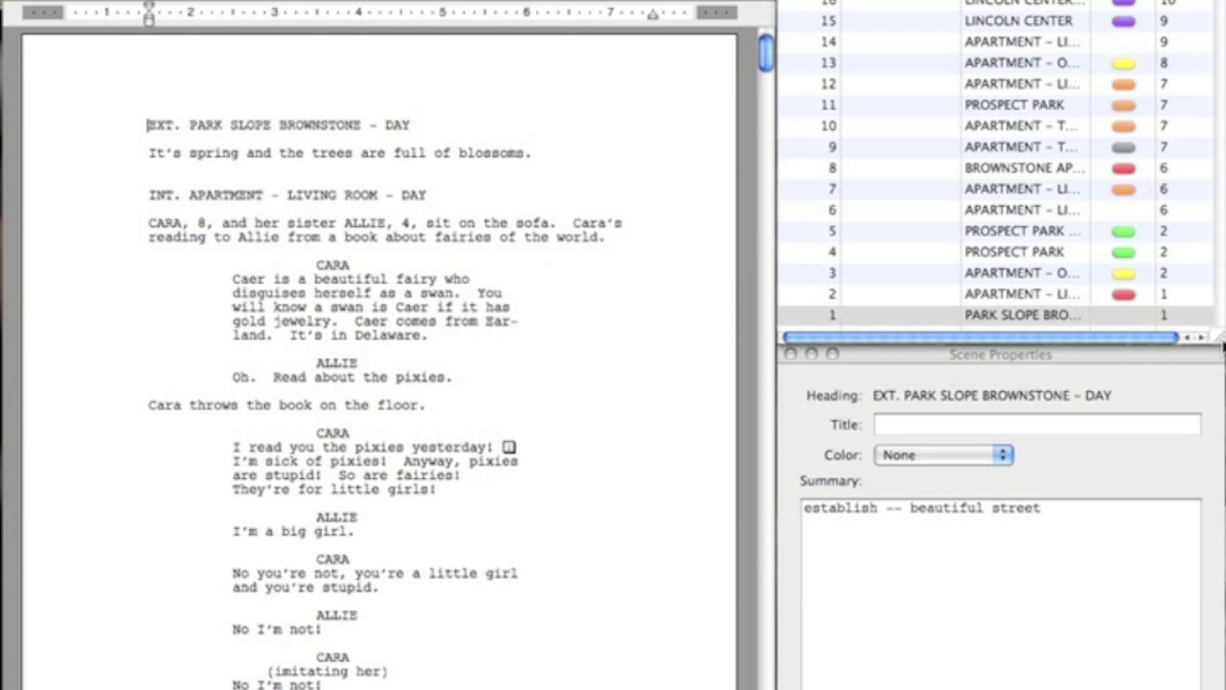
Step: Select scene 2 and scene 3 in the Navigator's scene list, and sort the list in descending scene order
click(525, 0)
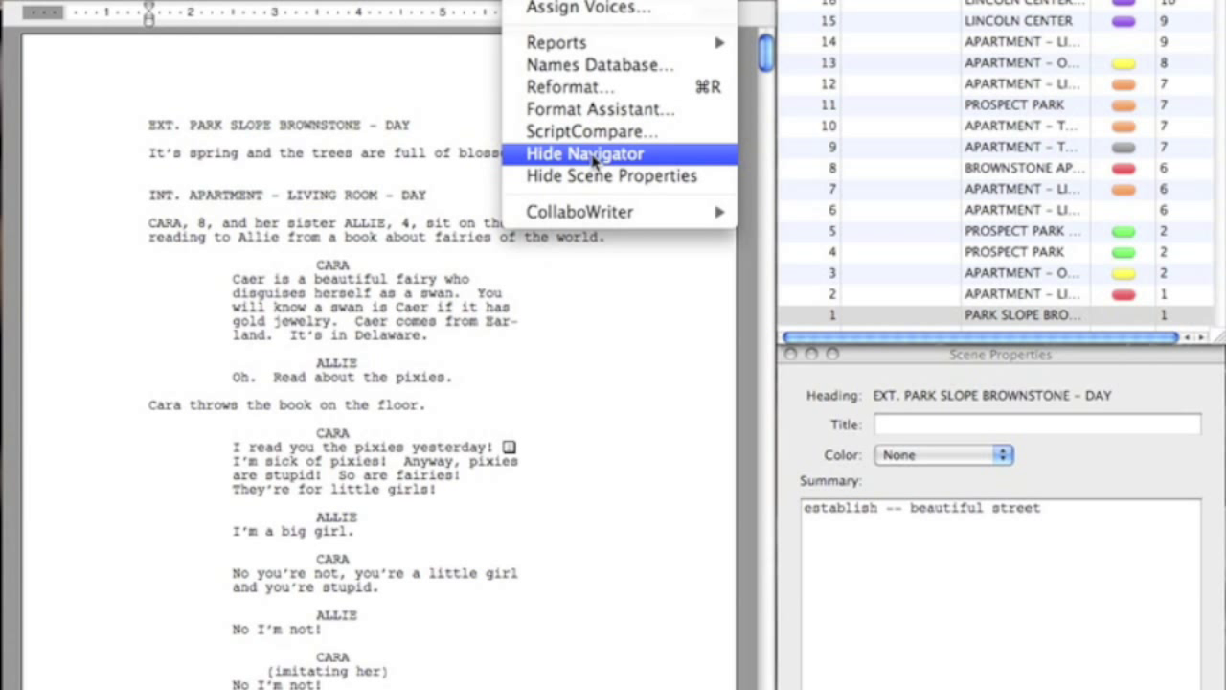
click(738, 294)
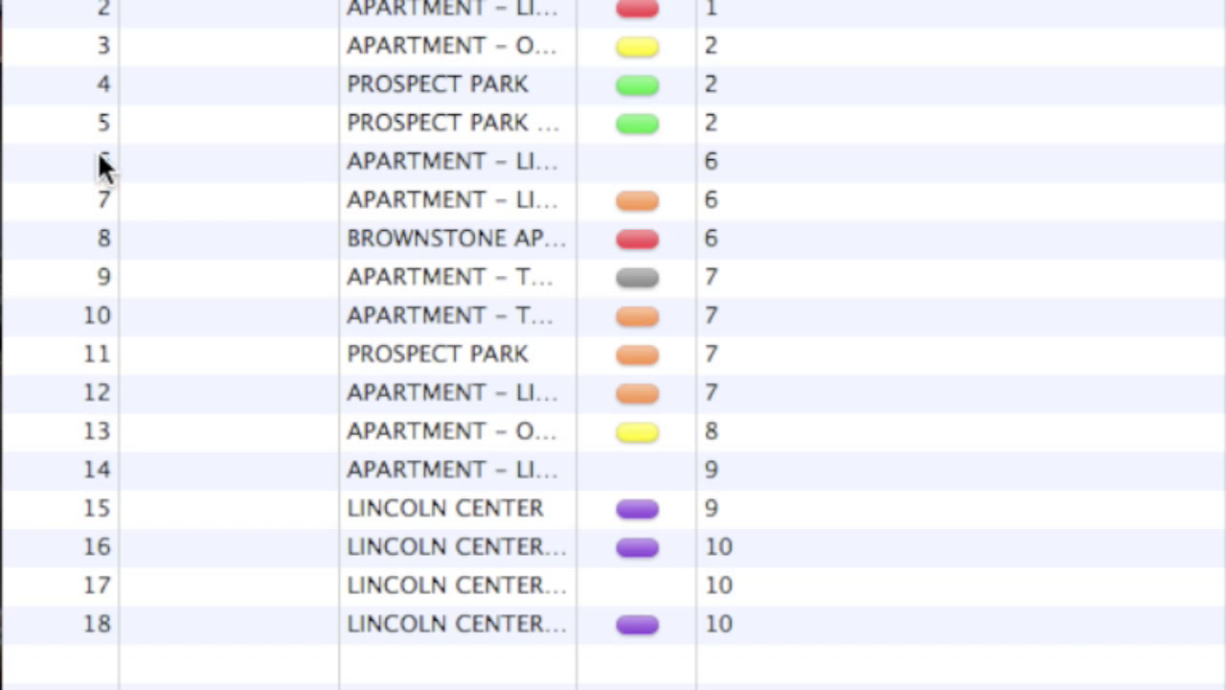
click(92, 11)
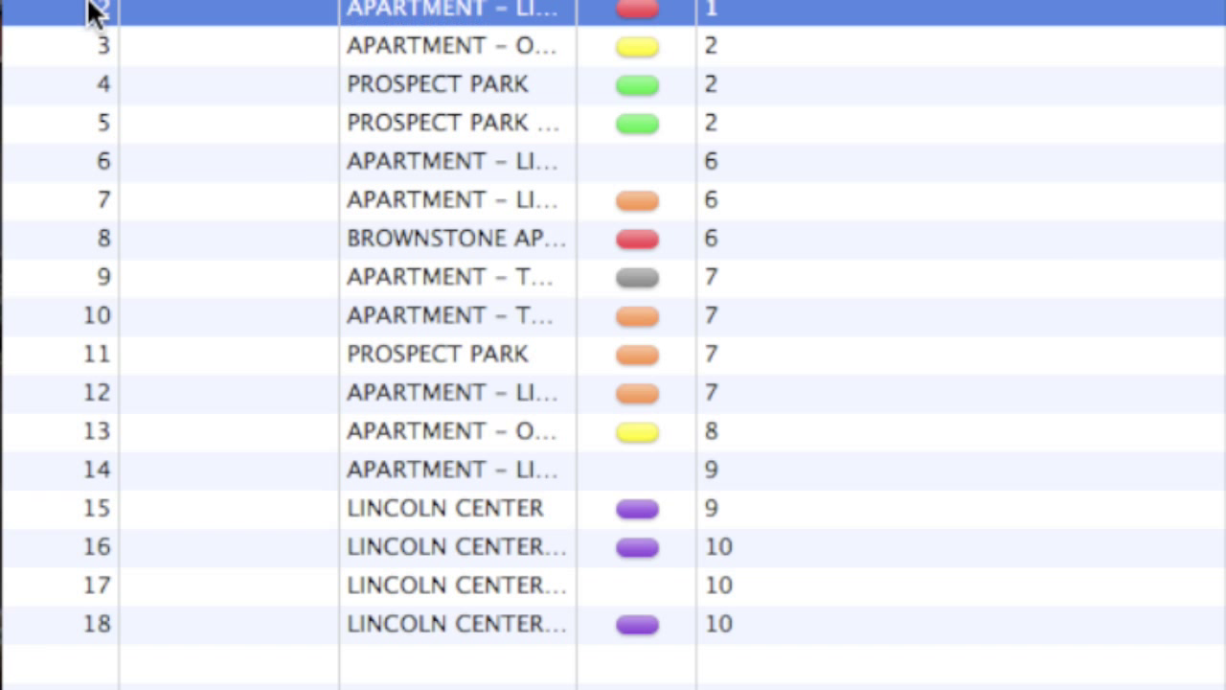
click(87, 45)
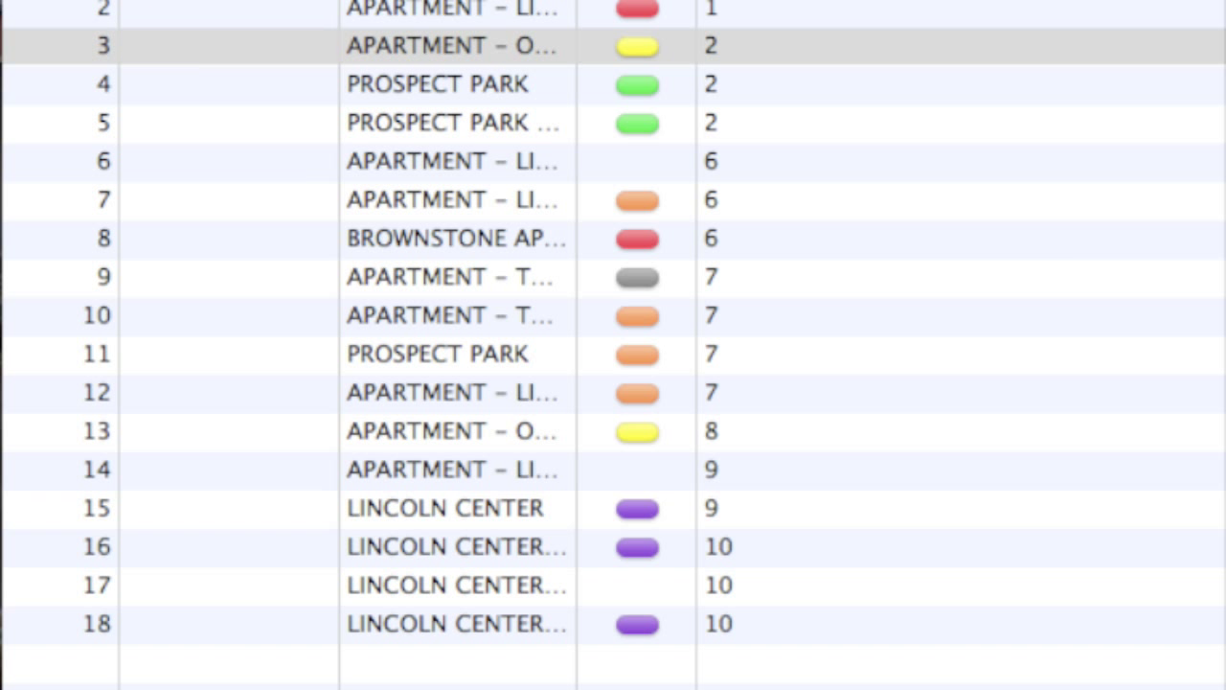
click(60, 2)
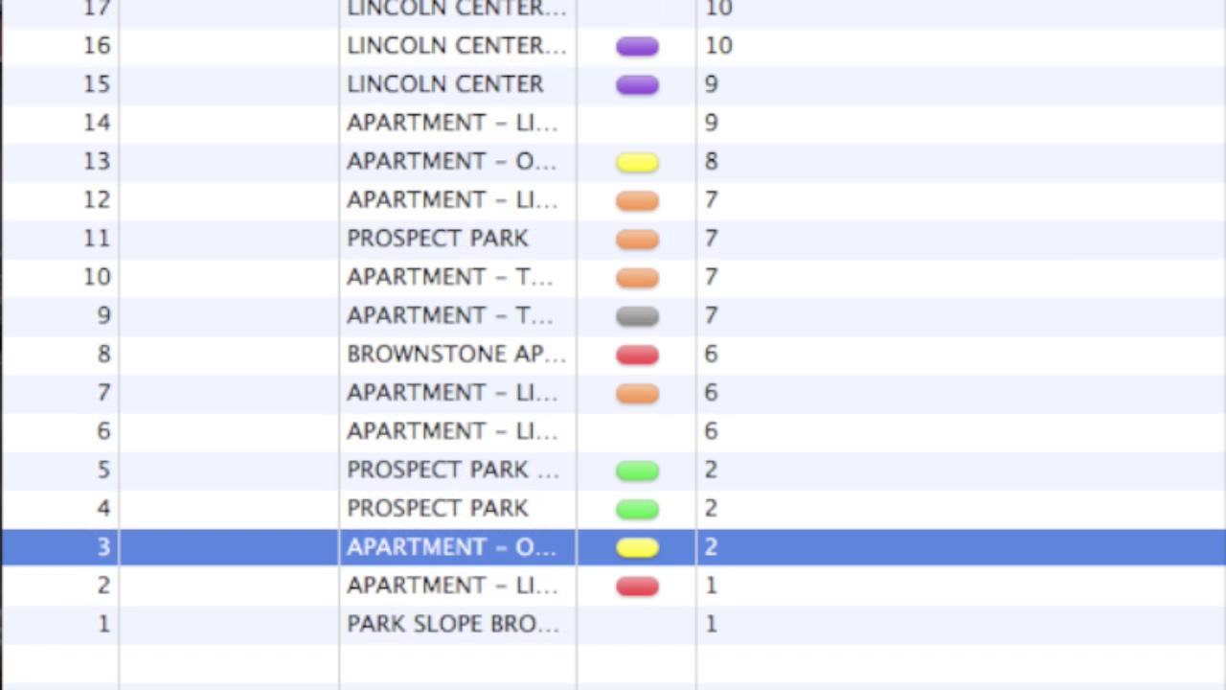
Step: Show the Intro, Time, Scene # and Length columns in the Navigator's scene list
right_click(301, 2)
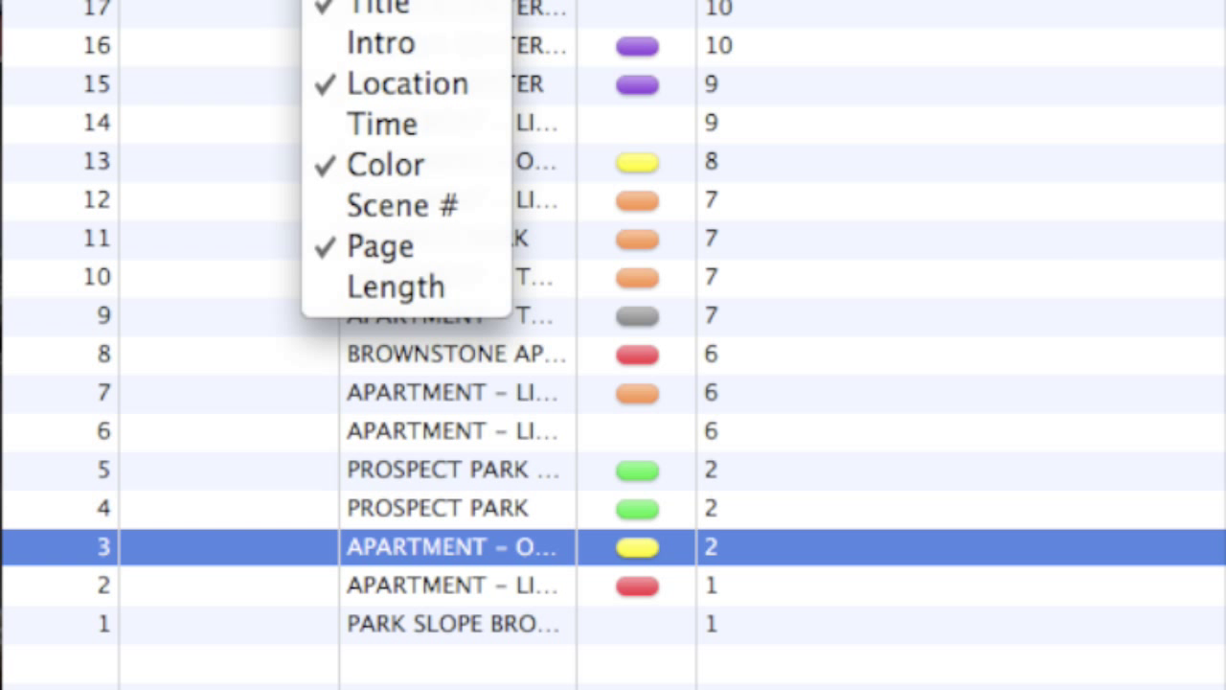
click(328, 39)
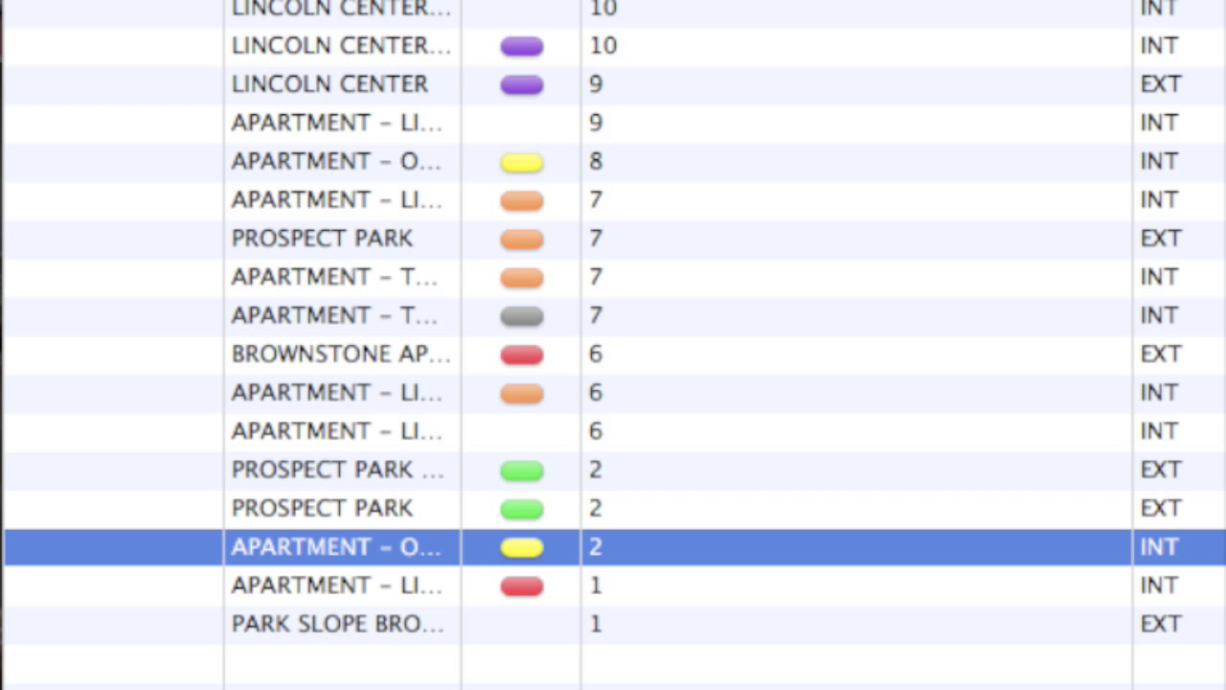
right_click(356, 2)
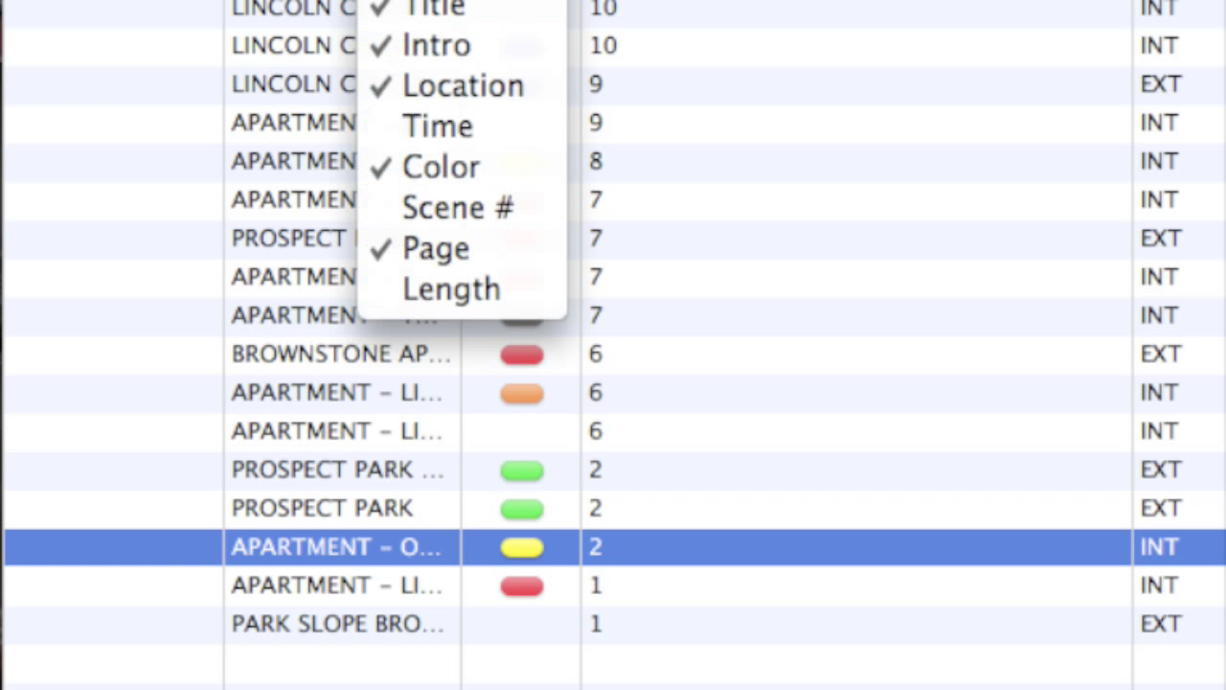
click(368, 109)
click(367, 125)
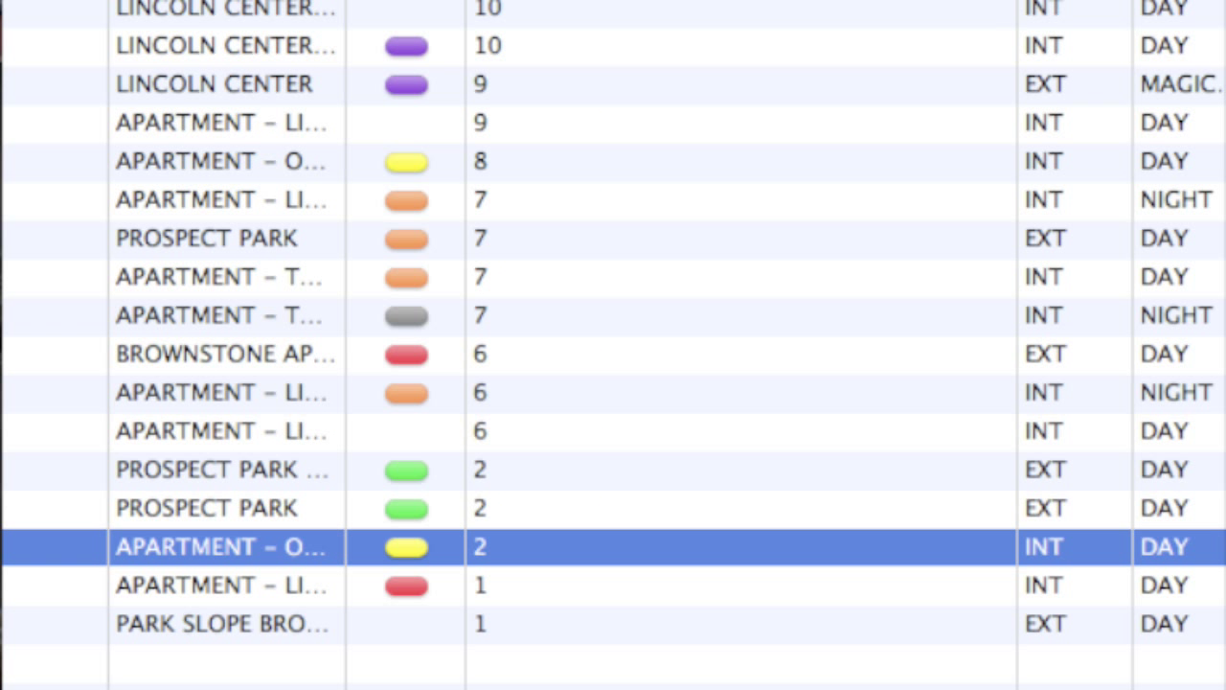
right_click(297, 2)
click(348, 195)
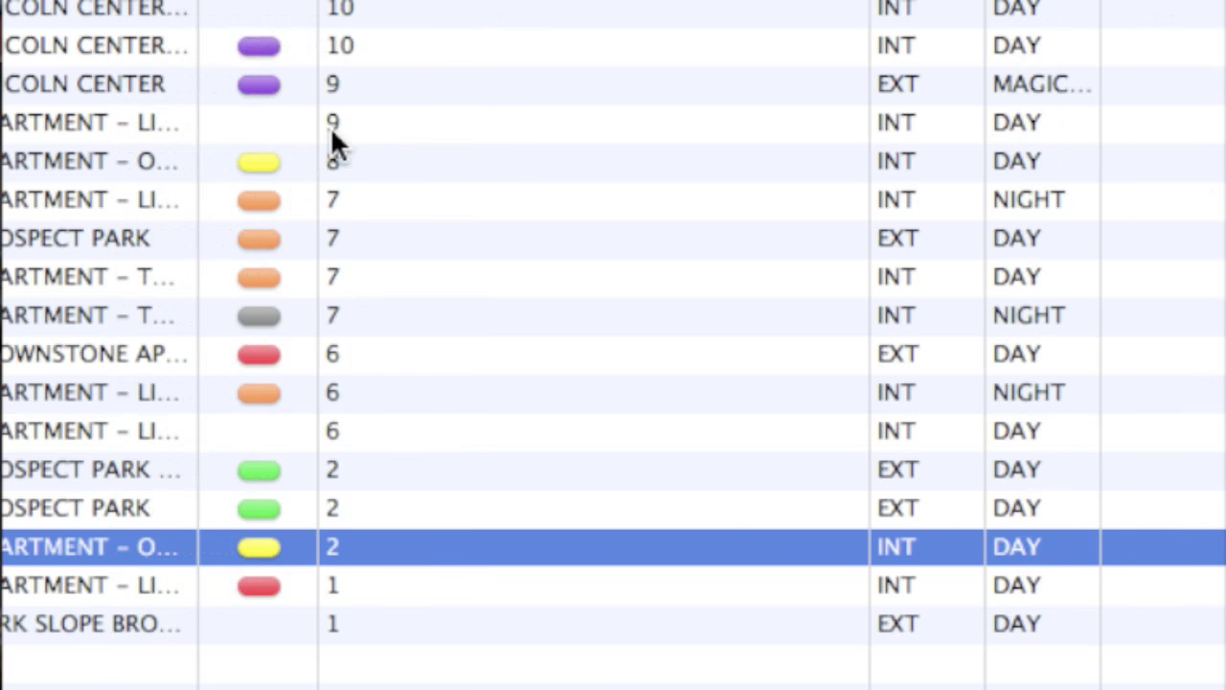
scroll(278, 8, right, 3)
Step: Narrow the Page column and widen Location to fit the full scene locations, with the Color column moved before Location
drag(733, 2, 690, 2)
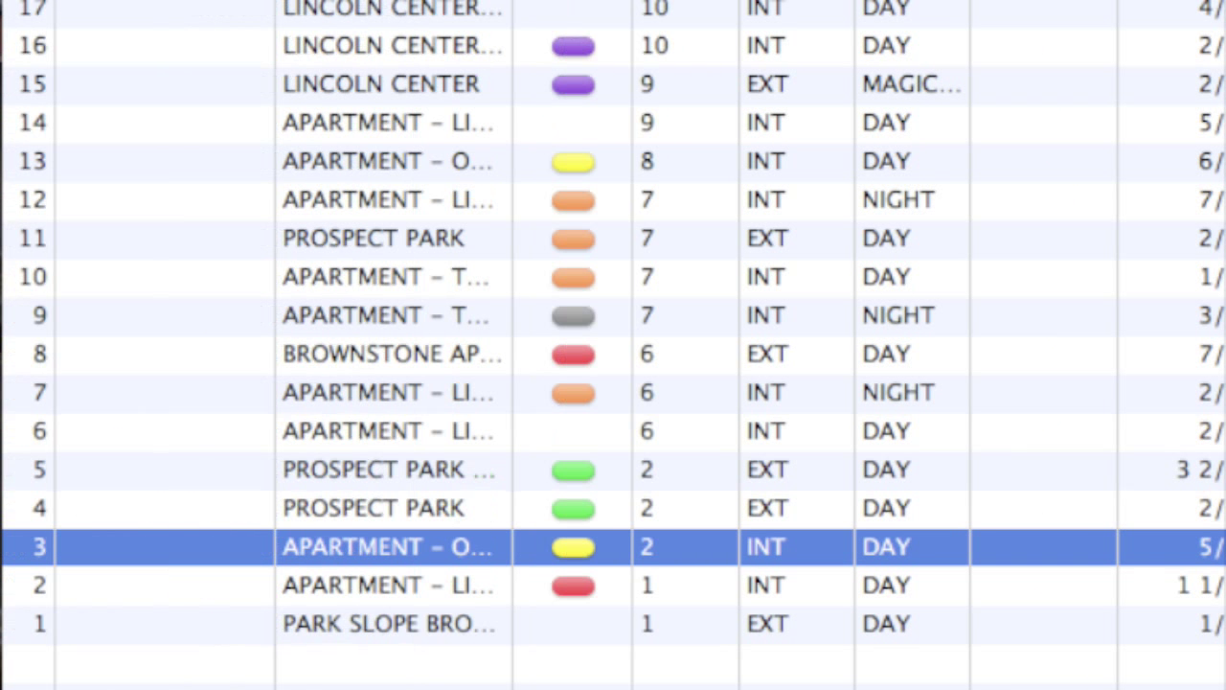
drag(520, 1, 652, 1)
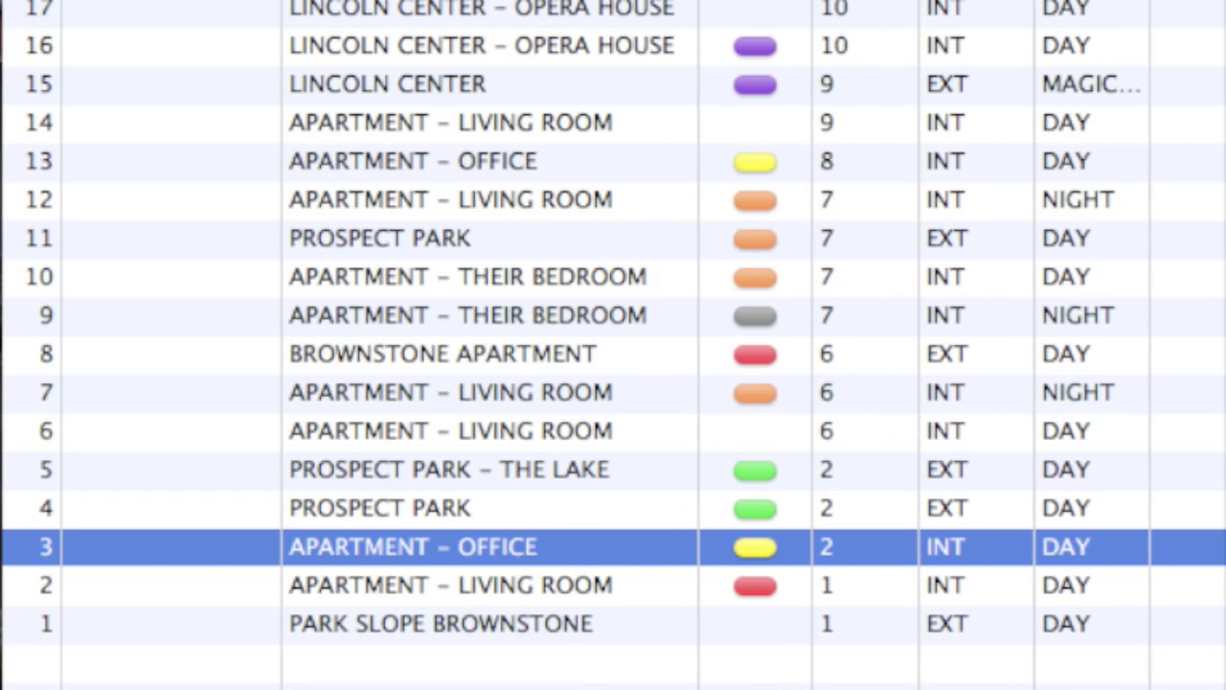
drag(770, 2, 360, 2)
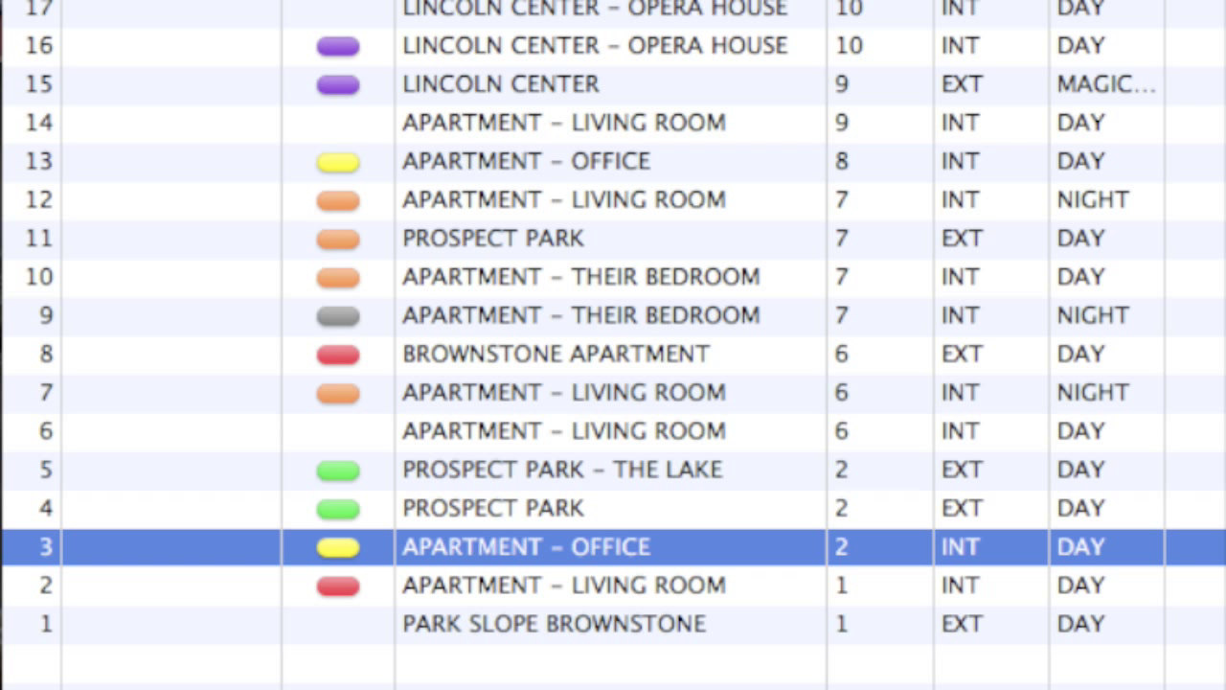
Step: Widen the scene order column and sort the scenes by it, switching between descending and ascending and ending on ascending
drag(61, 2, 119, 2)
click(71, 2)
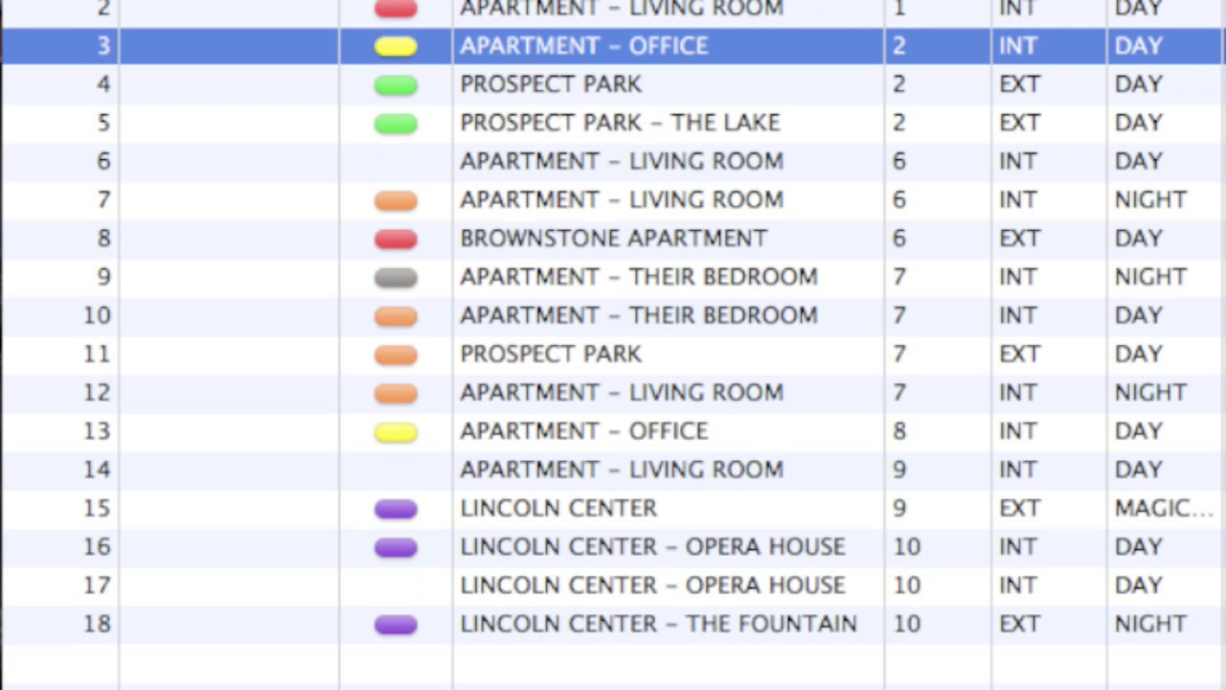
click(71, 2)
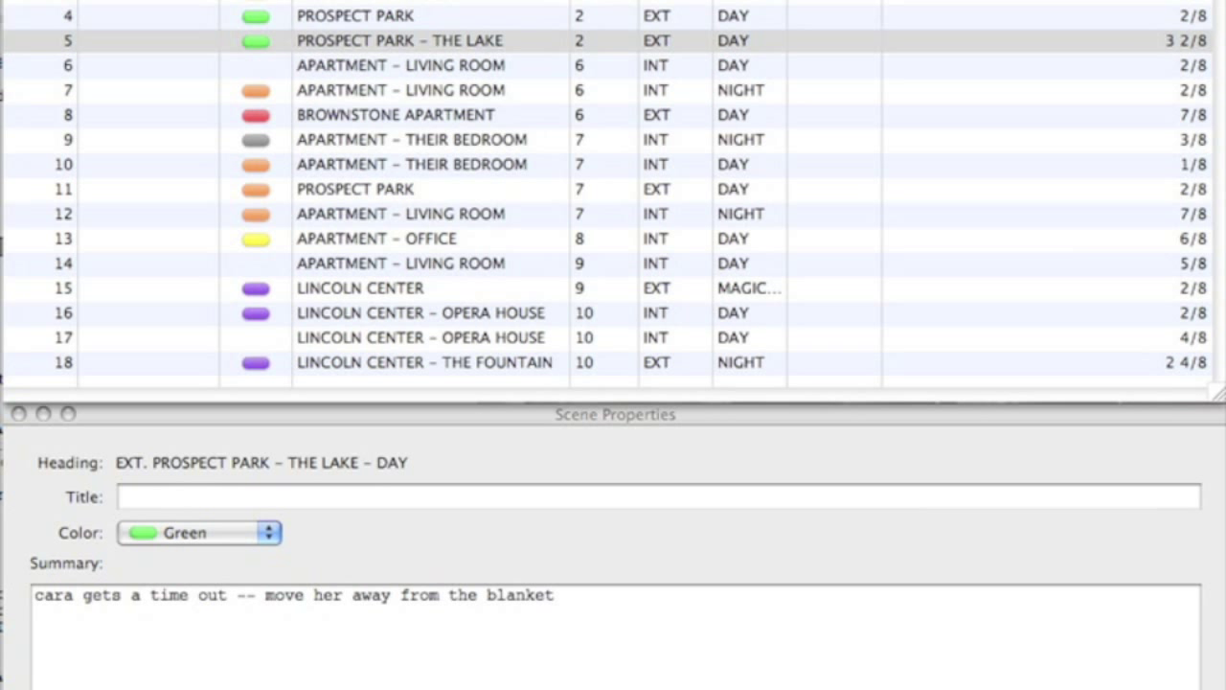
click(48, 0)
click(48, 0)
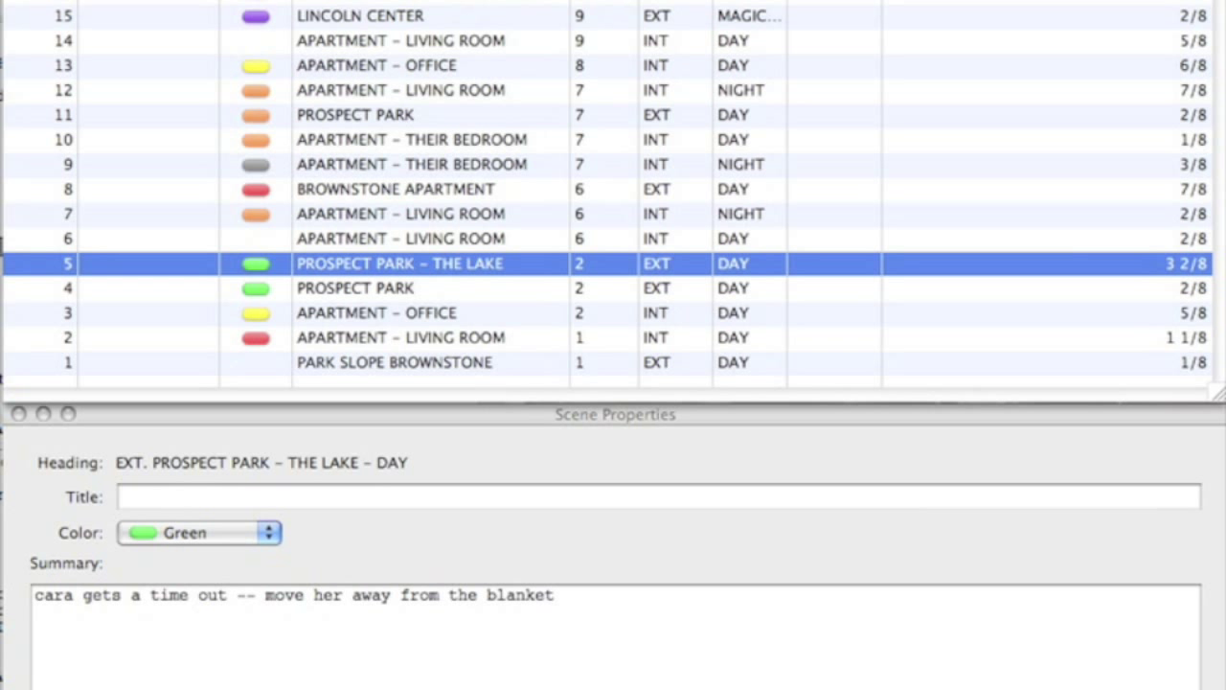
click(48, 0)
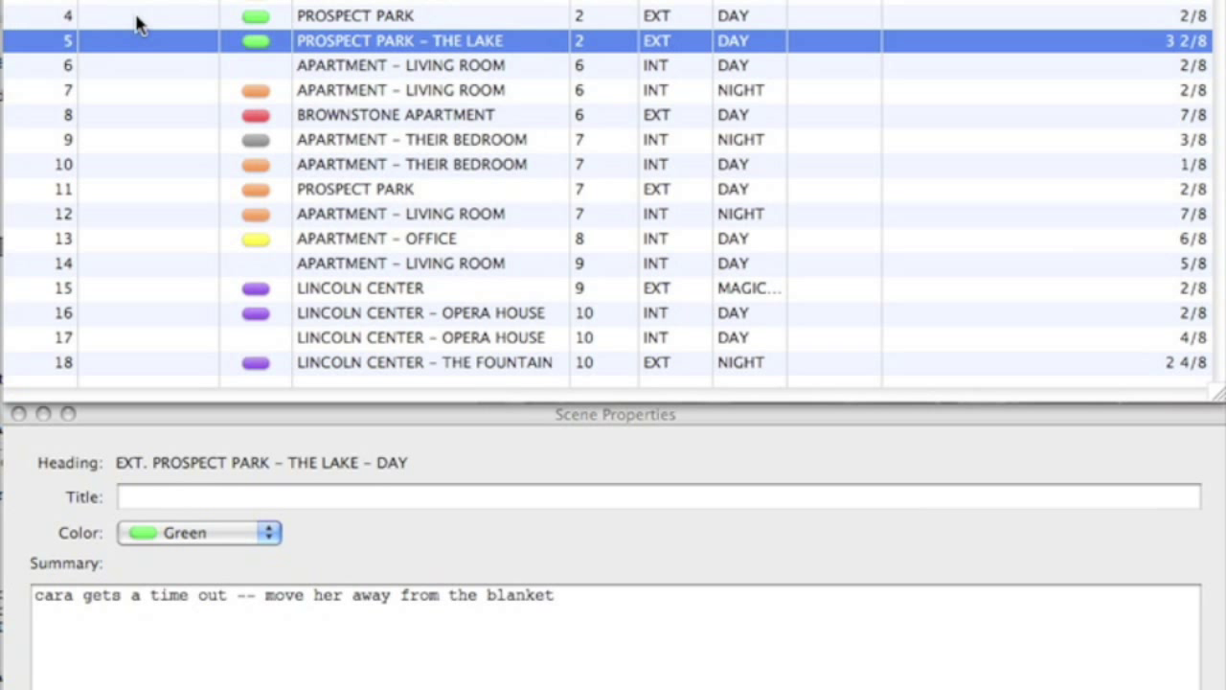
Step: Set the title of the scene EXT. PROSPECT PARK – THE LAKE – DAY to "Here Is My Title"
click(168, 490)
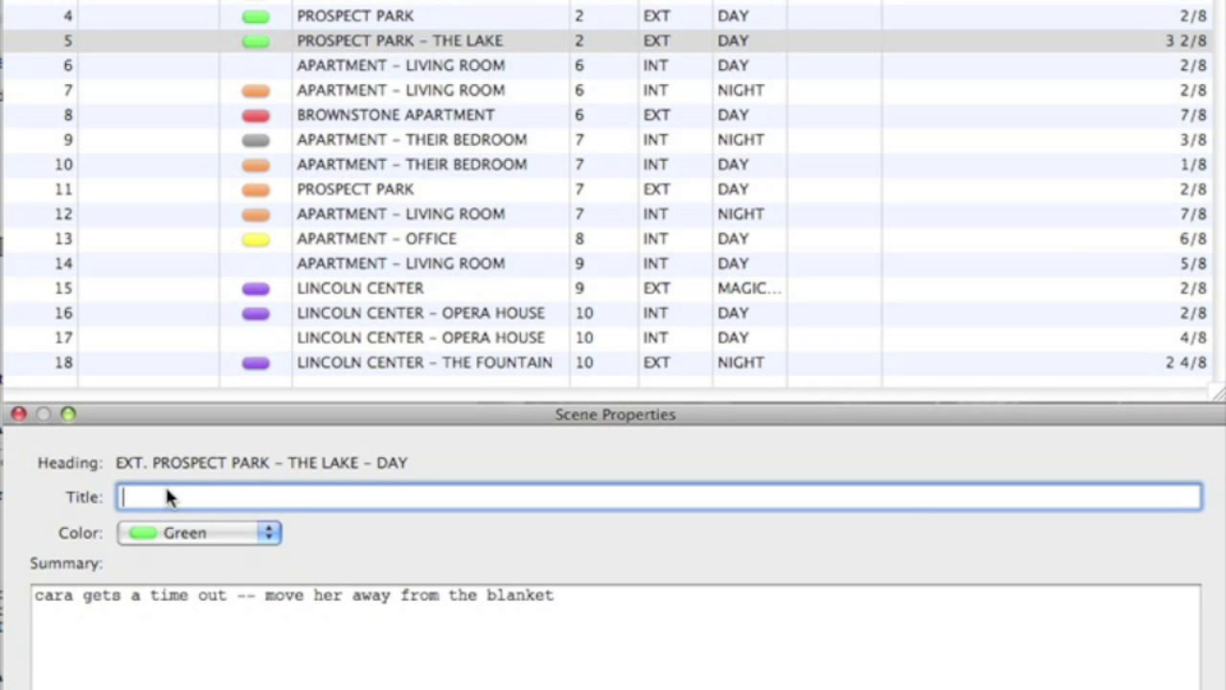
text(Here Is My Title)
key(Return)
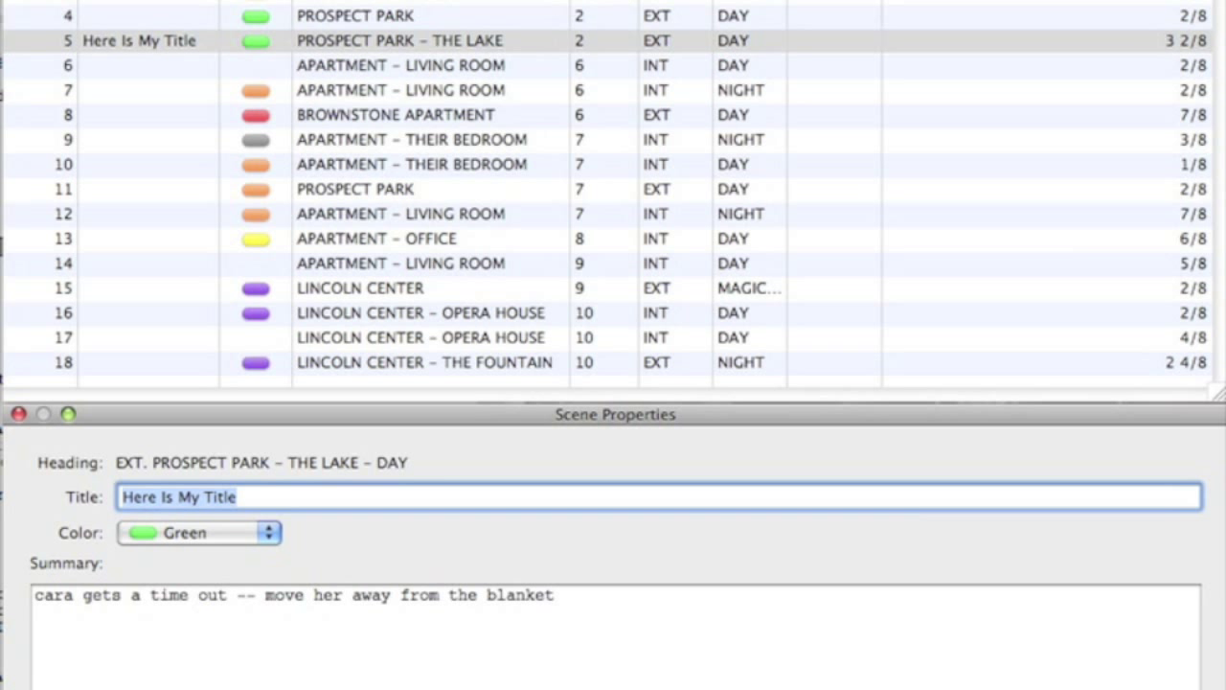
Step: Move the Intro column before Location and the Time column before Page, sorting the scene list by each of them
click(675, 2)
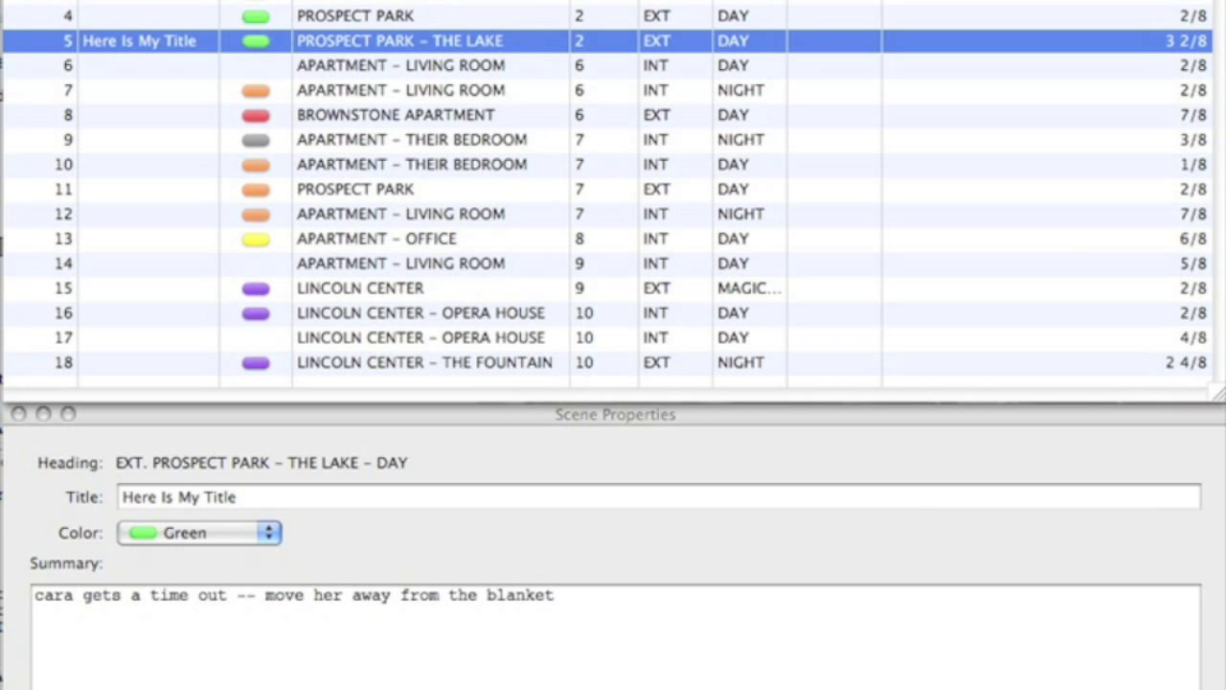
click(674, 1)
drag(675, 2, 356, 2)
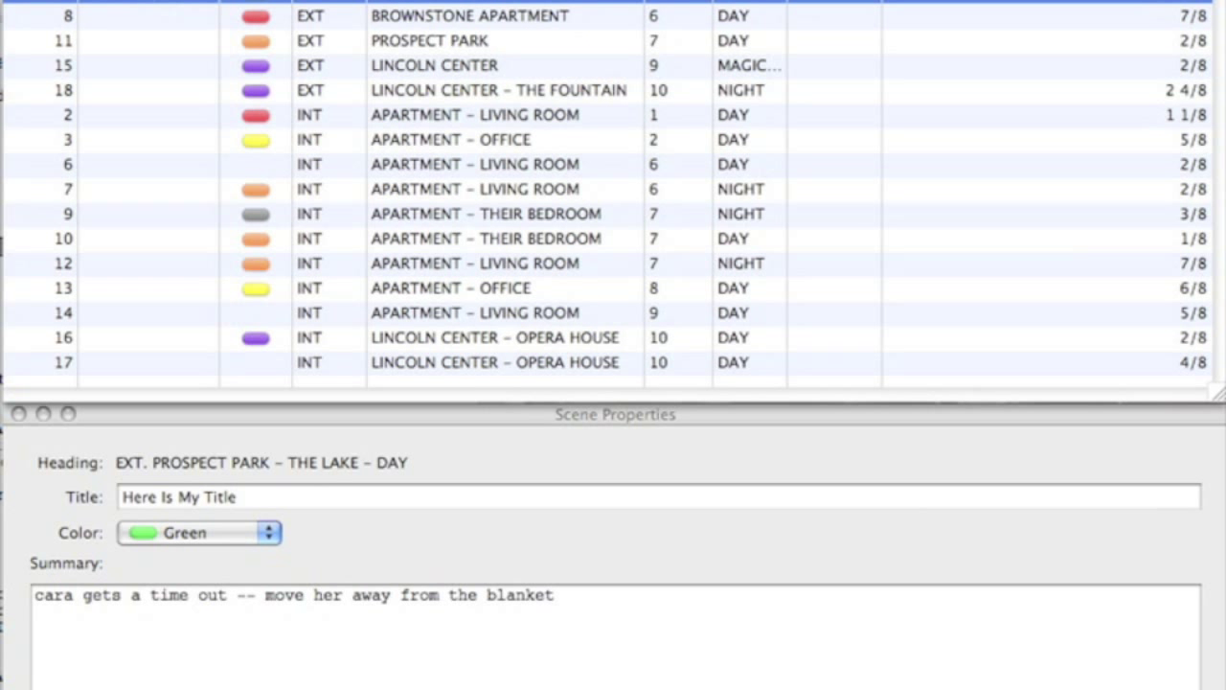
click(749, 1)
drag(750, 2, 684, 2)
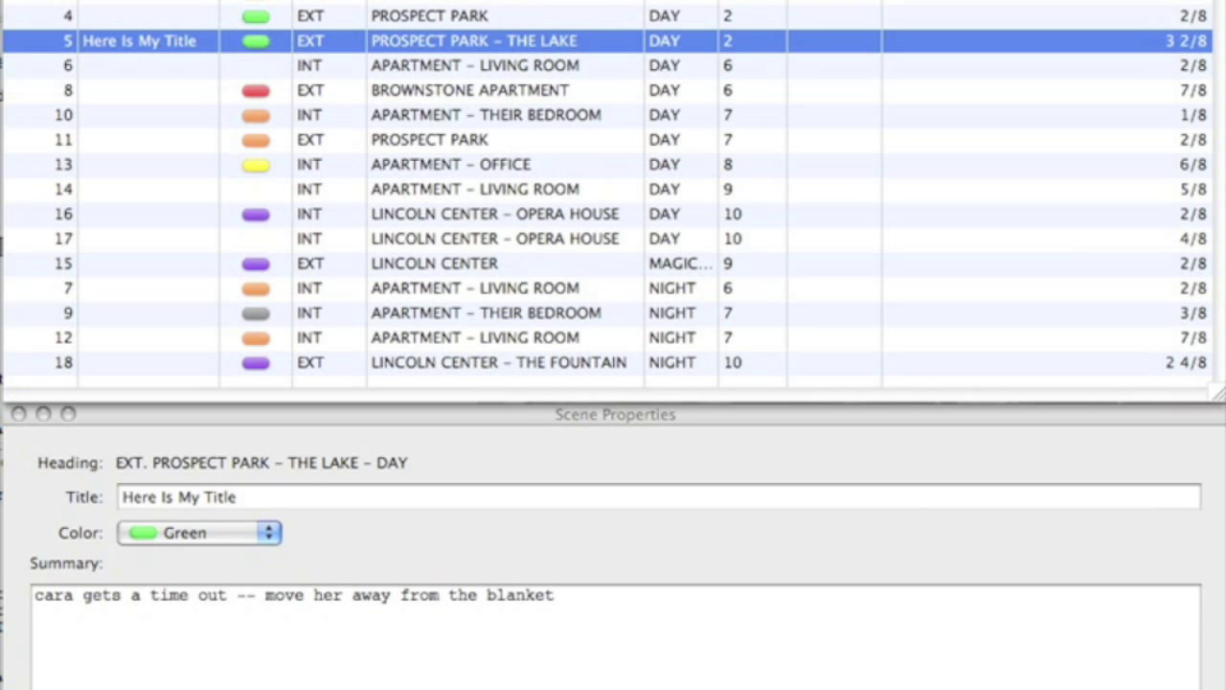
Step: Set the color of the scene EXT. PARK SLOPE BROWNSTONE – DAY to Grey
click(508, 1)
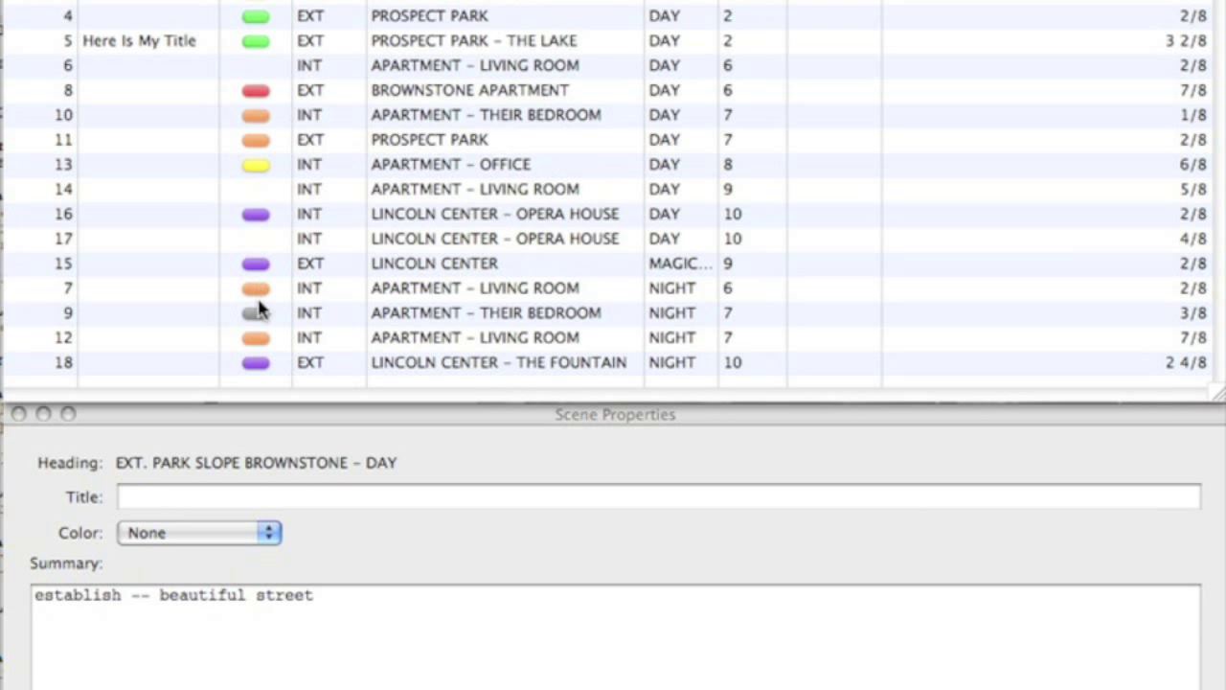
click(274, 534)
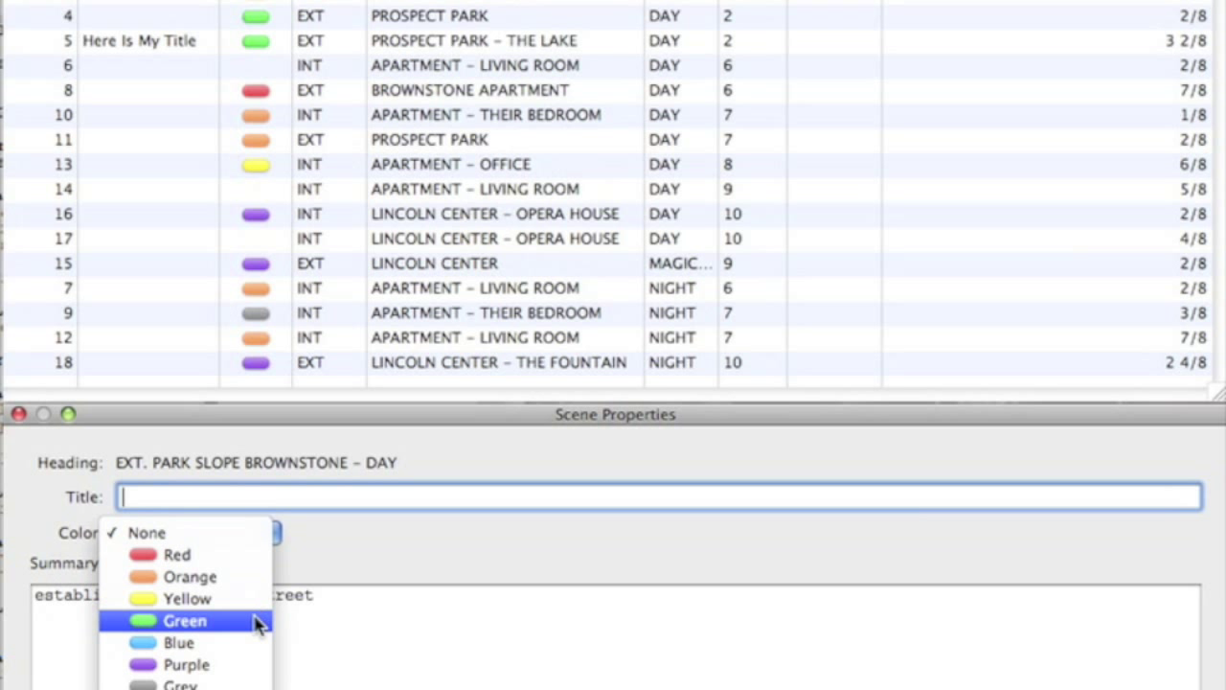
click(252, 682)
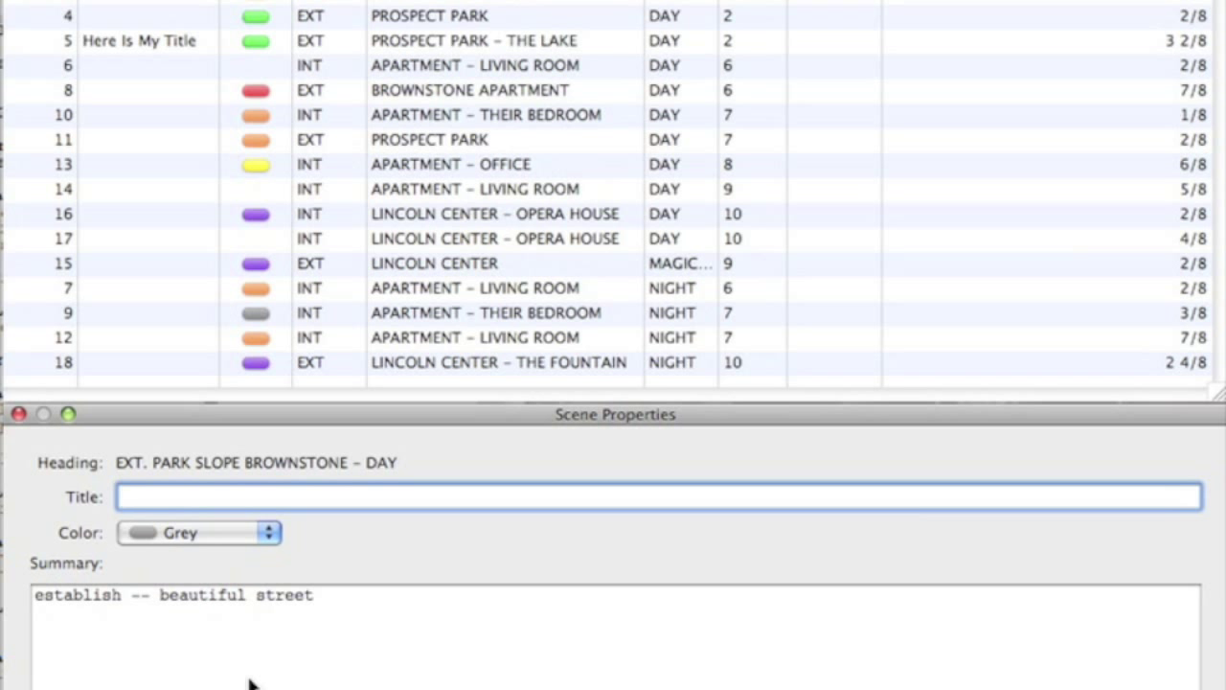
Step: Number the script's Scene Heading elements with starting number 1, keeping existing numbers
click(428, 289)
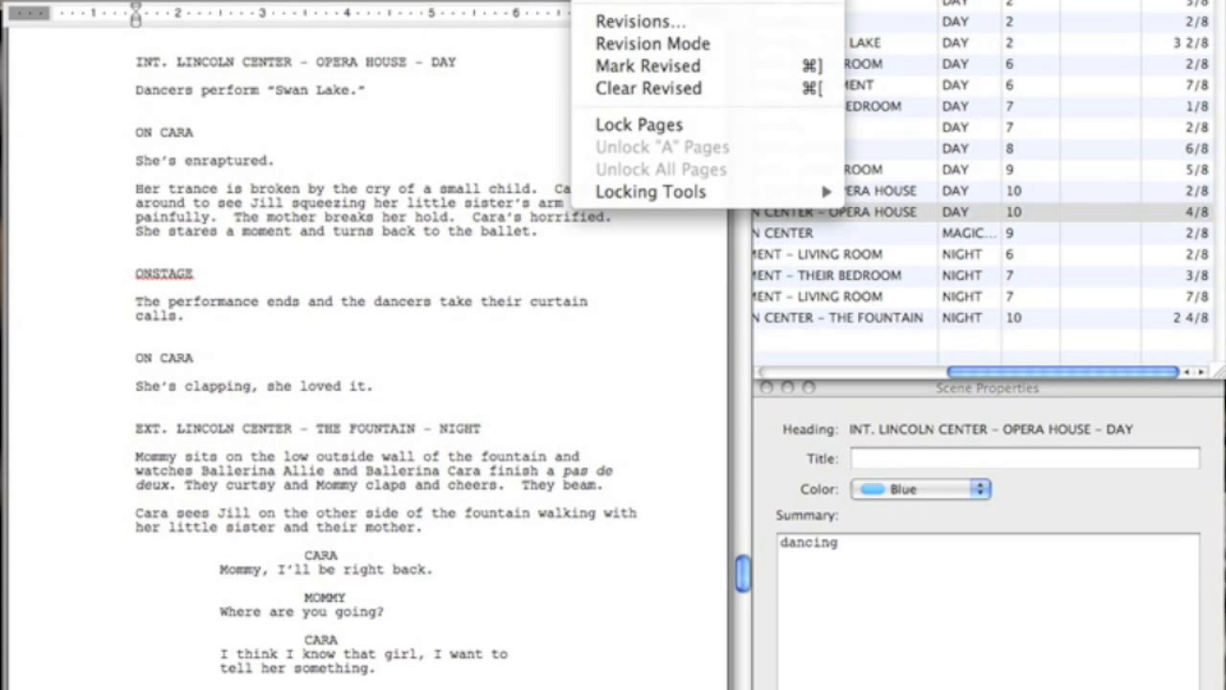
click(652, 1)
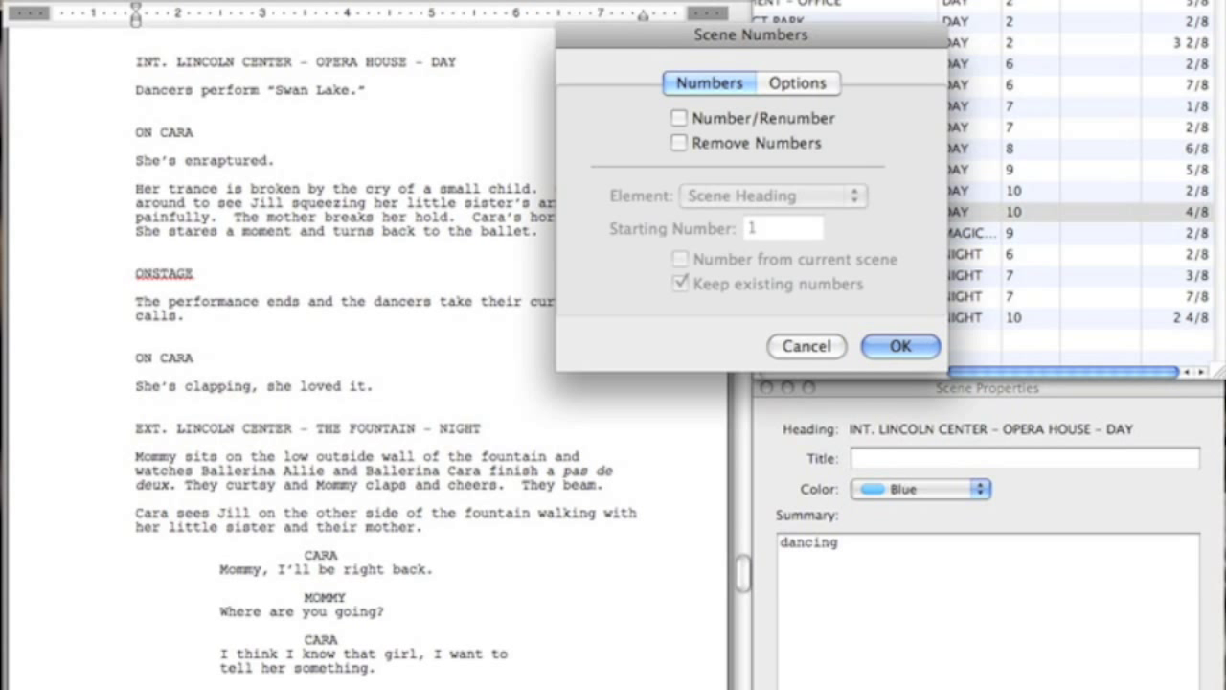
click(679, 118)
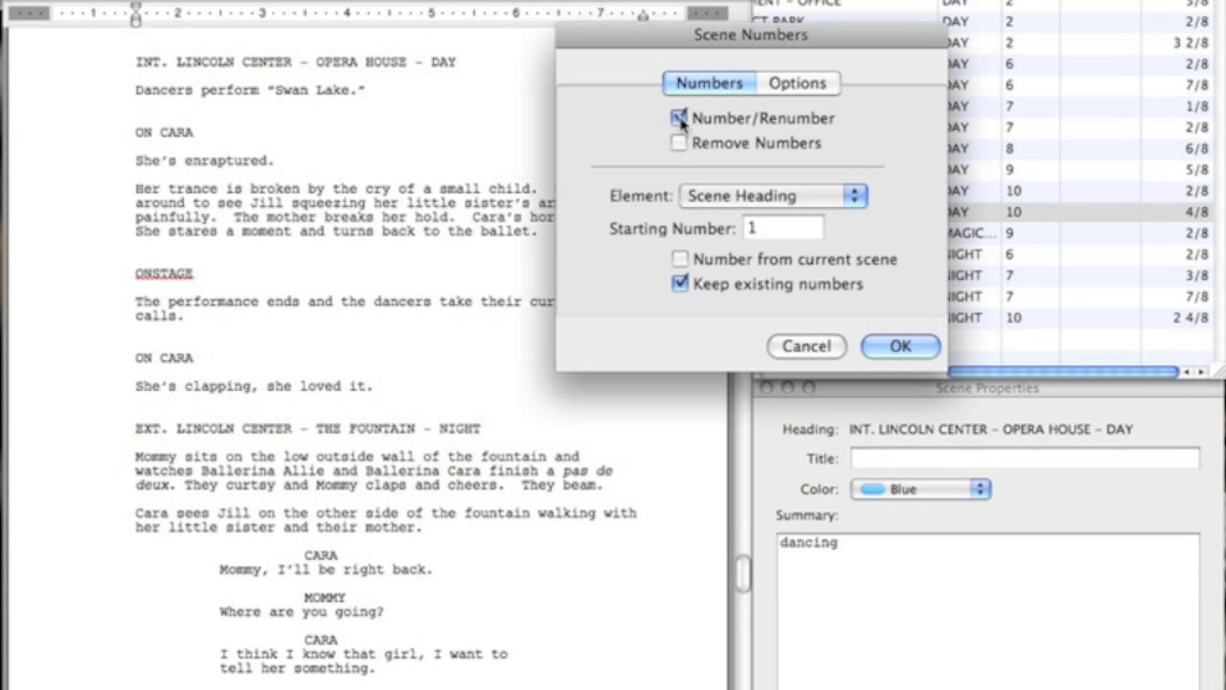
click(892, 343)
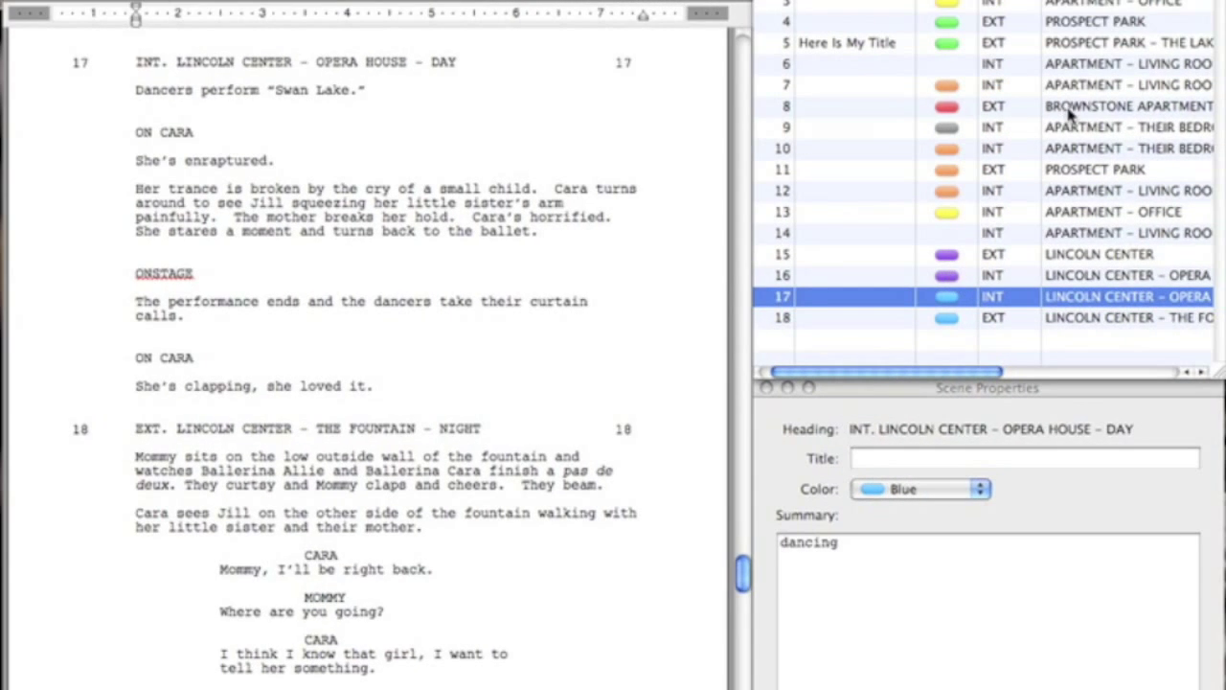
Step: Go from the Navigator to scenes 8, 9, 5 and 10 in the script, and return to scene 1
click(1070, 108)
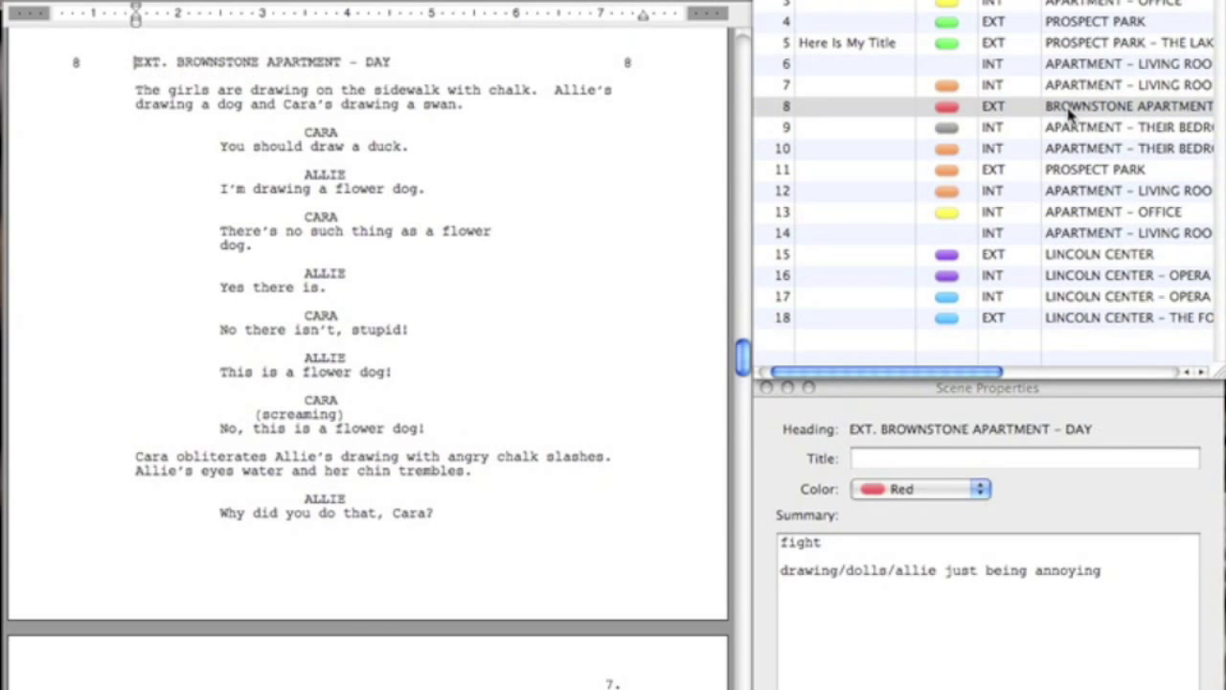
click(1073, 128)
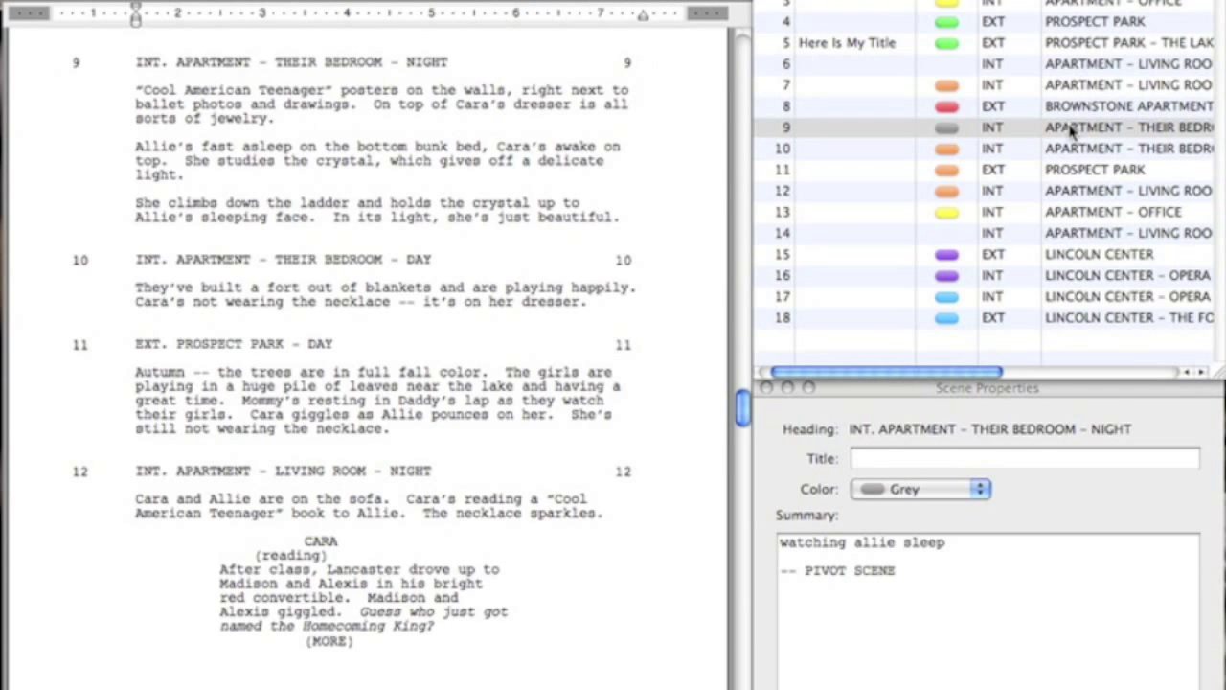
click(1078, 45)
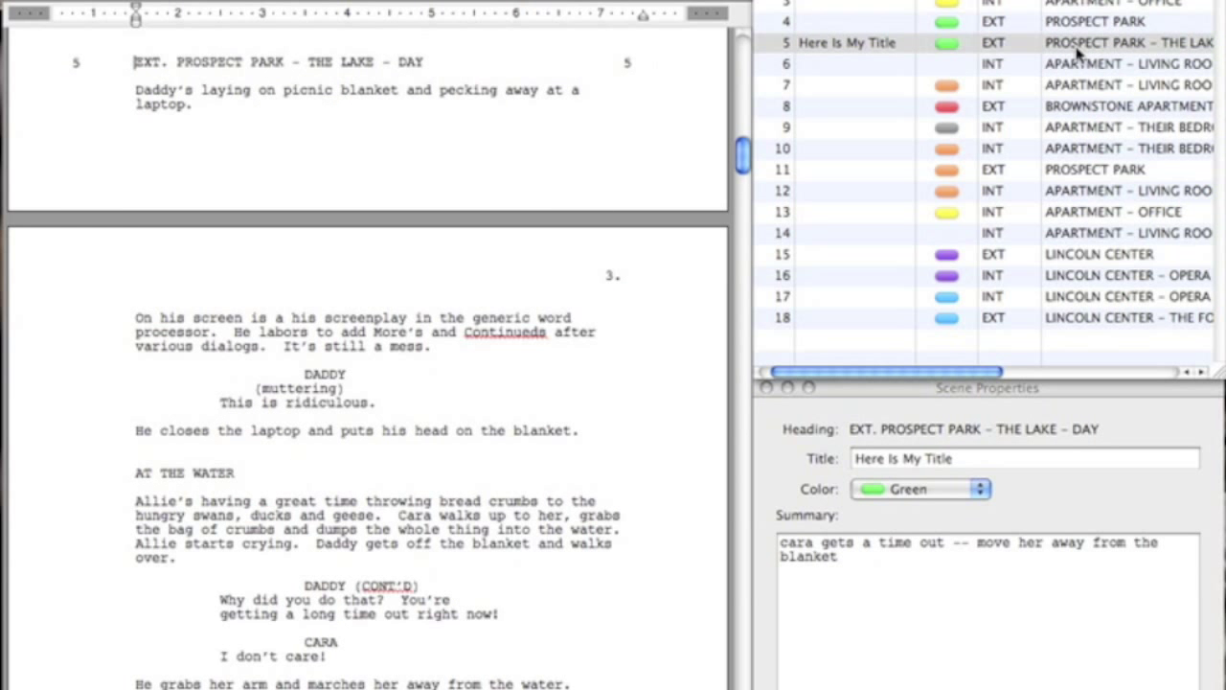
click(1083, 150)
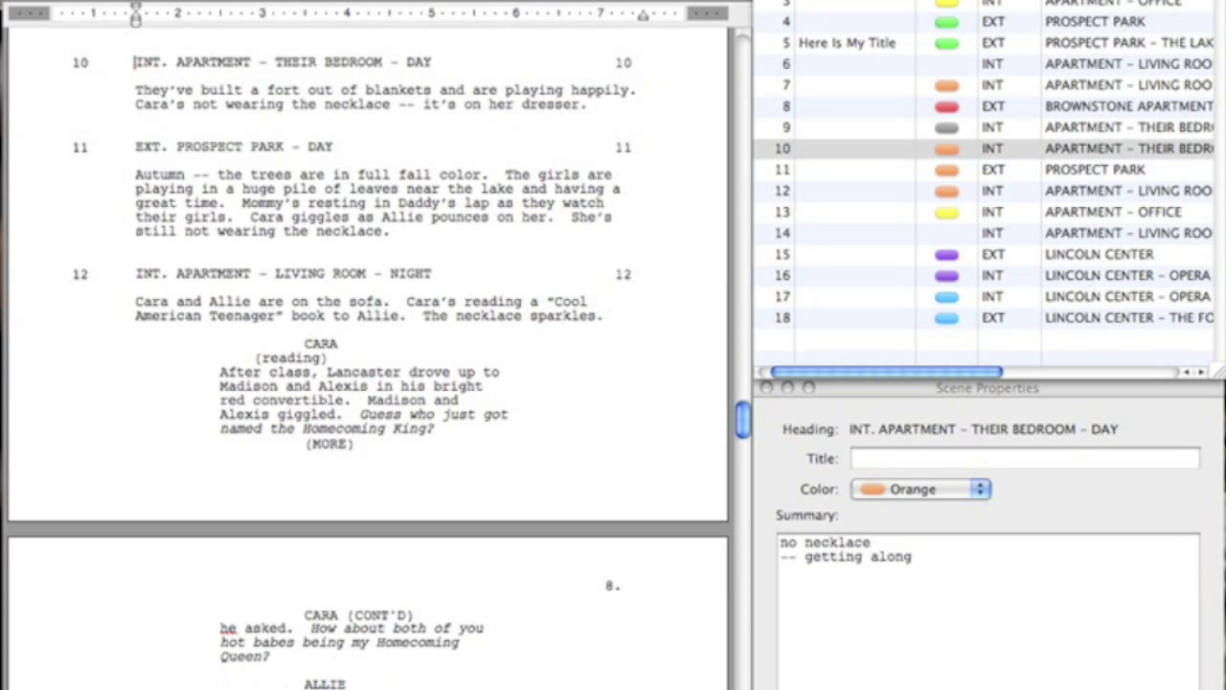
click(895, 128)
click(894, 1)
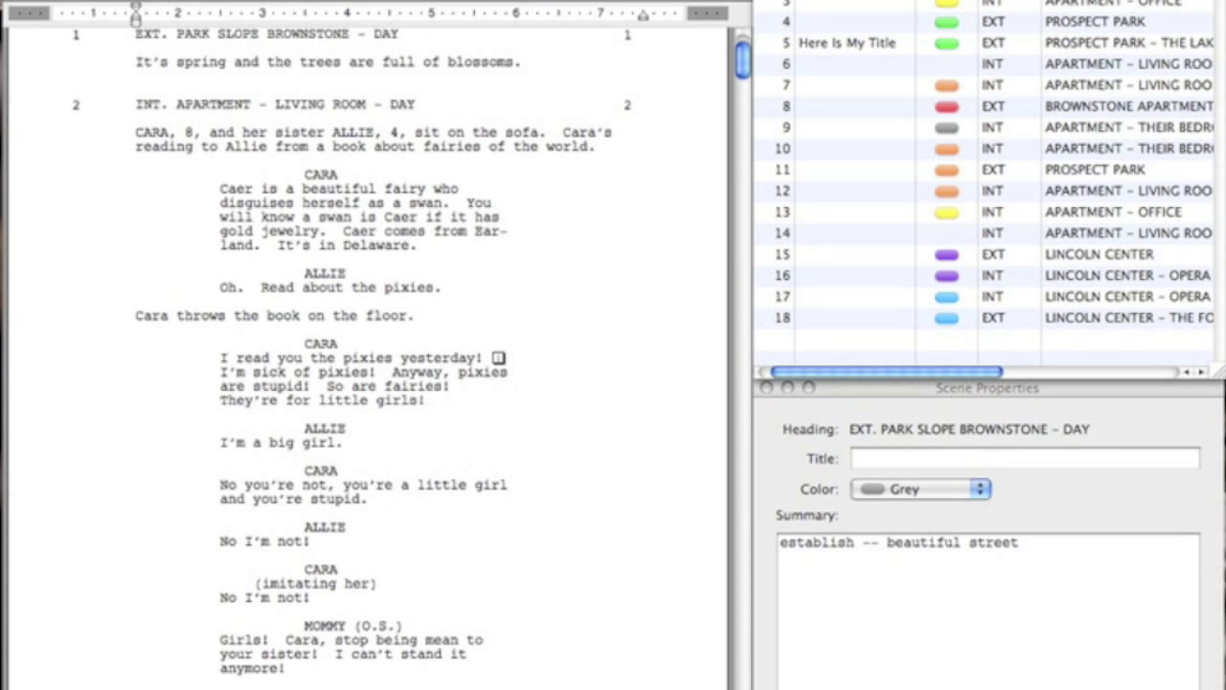
Step: Go to scene 2 and review its summary in Scene Properties by selecting the whole text and deselecting it
key(ctrl+Down)
click(989, 573)
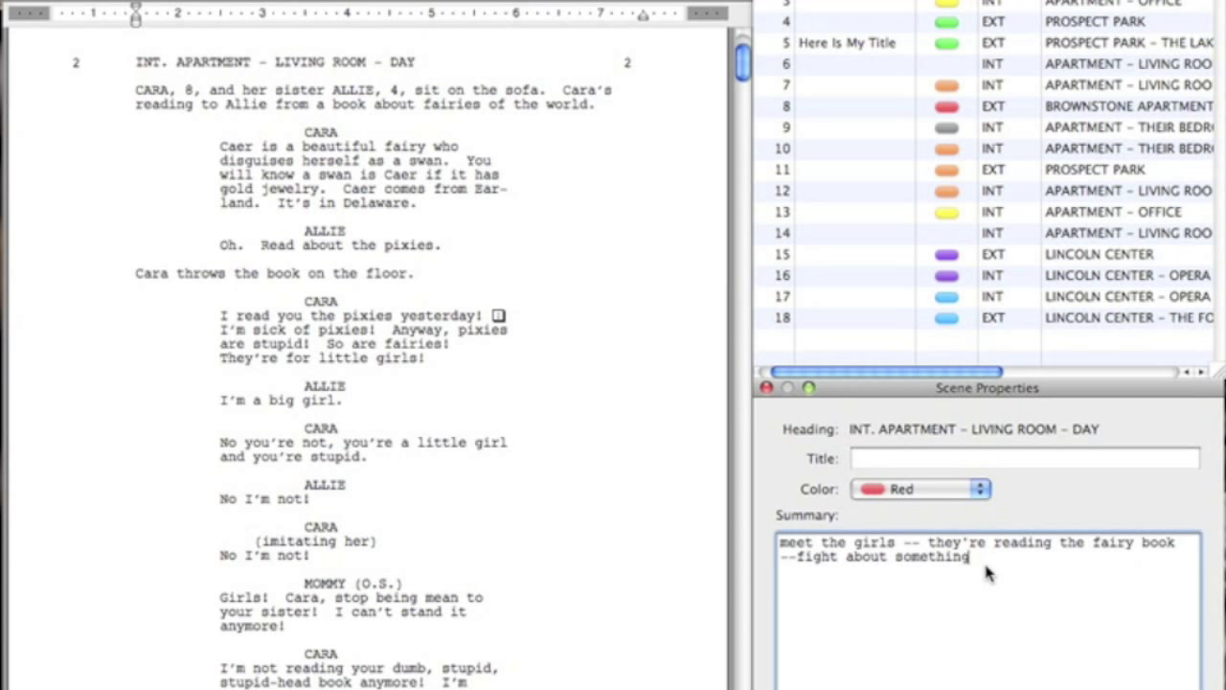
key(super+a)
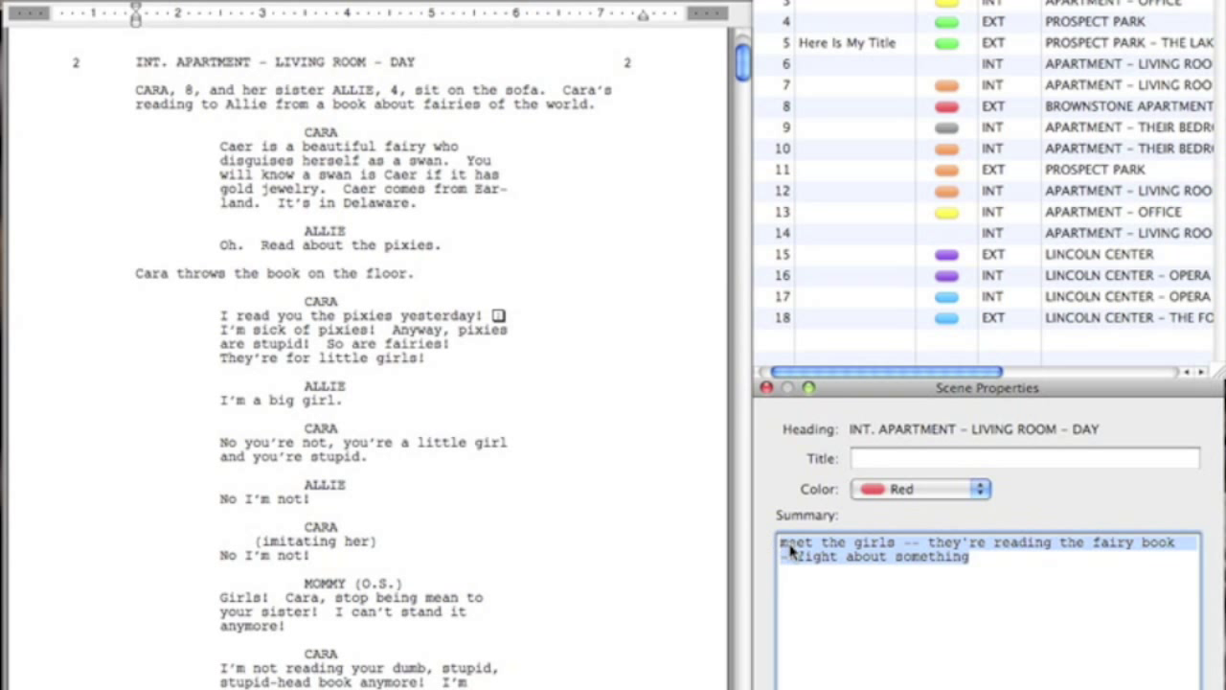
key(Right)
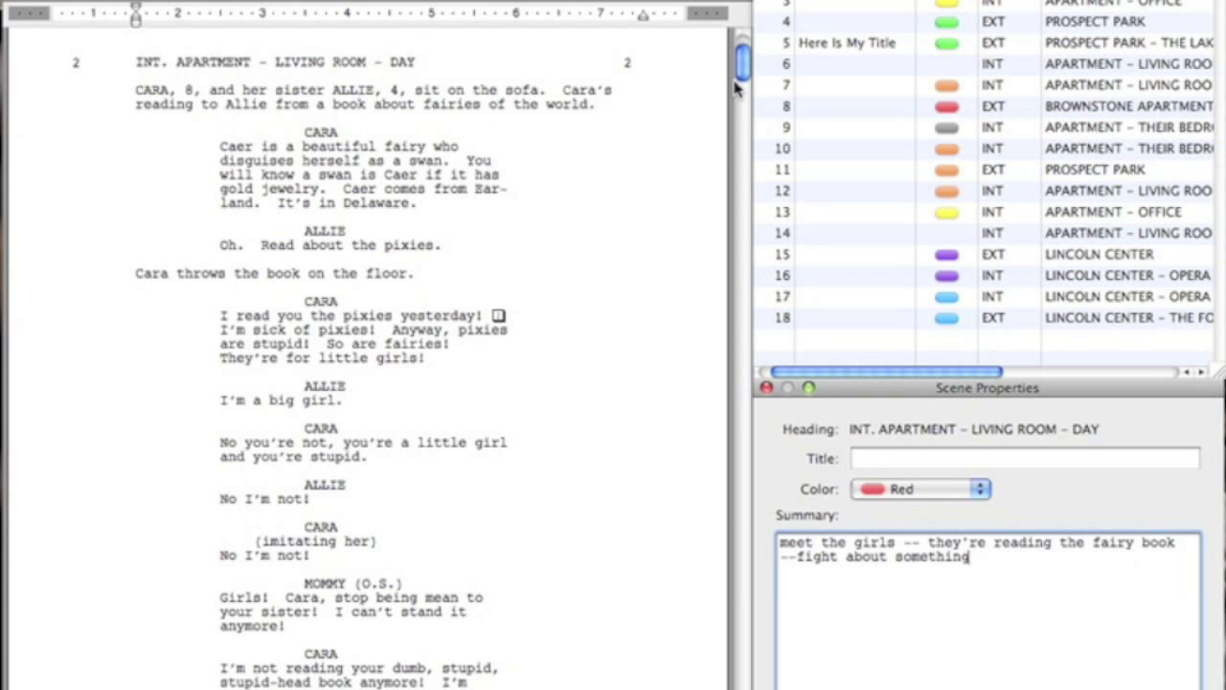
Step: Select the text of scenes 4 and 5 together in the script and open the color choices for both scenes
drag(742, 77, 750, 145)
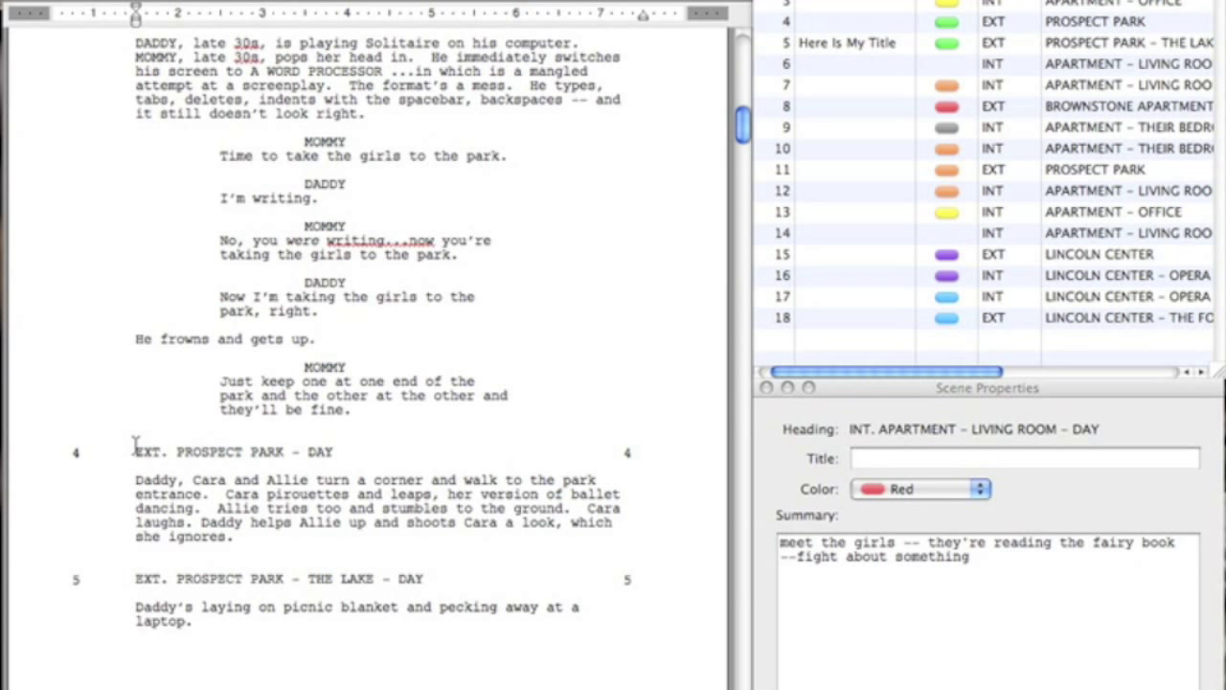
drag(135, 442, 246, 643)
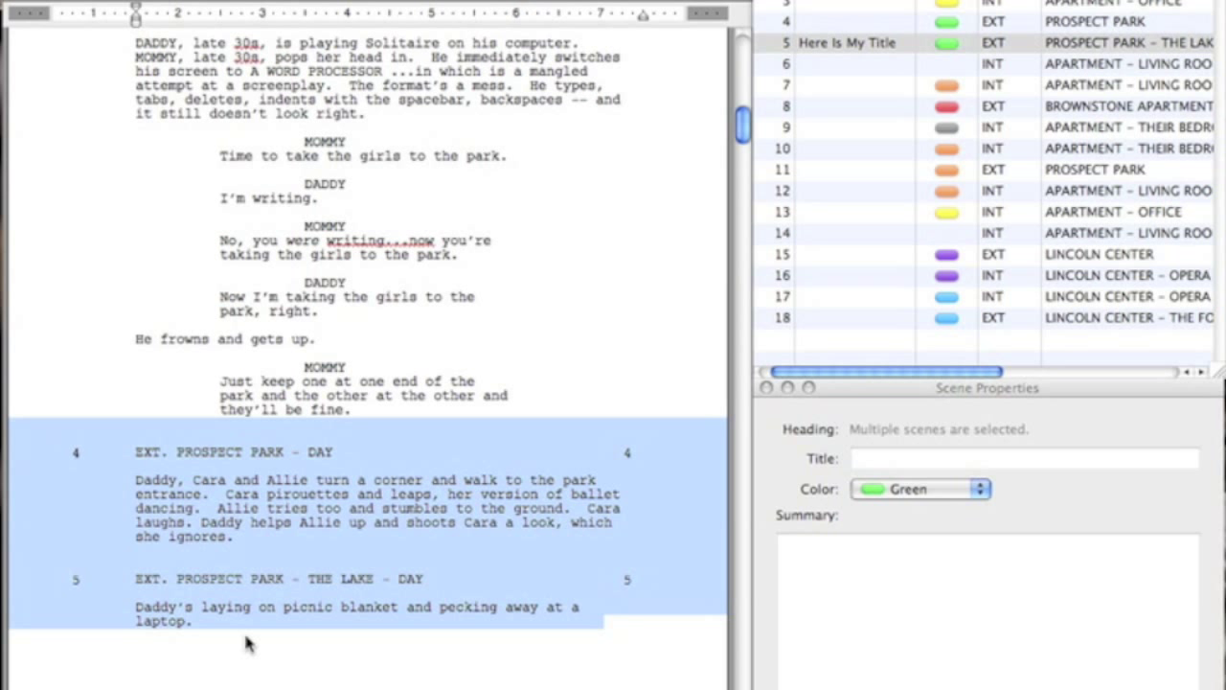
click(896, 491)
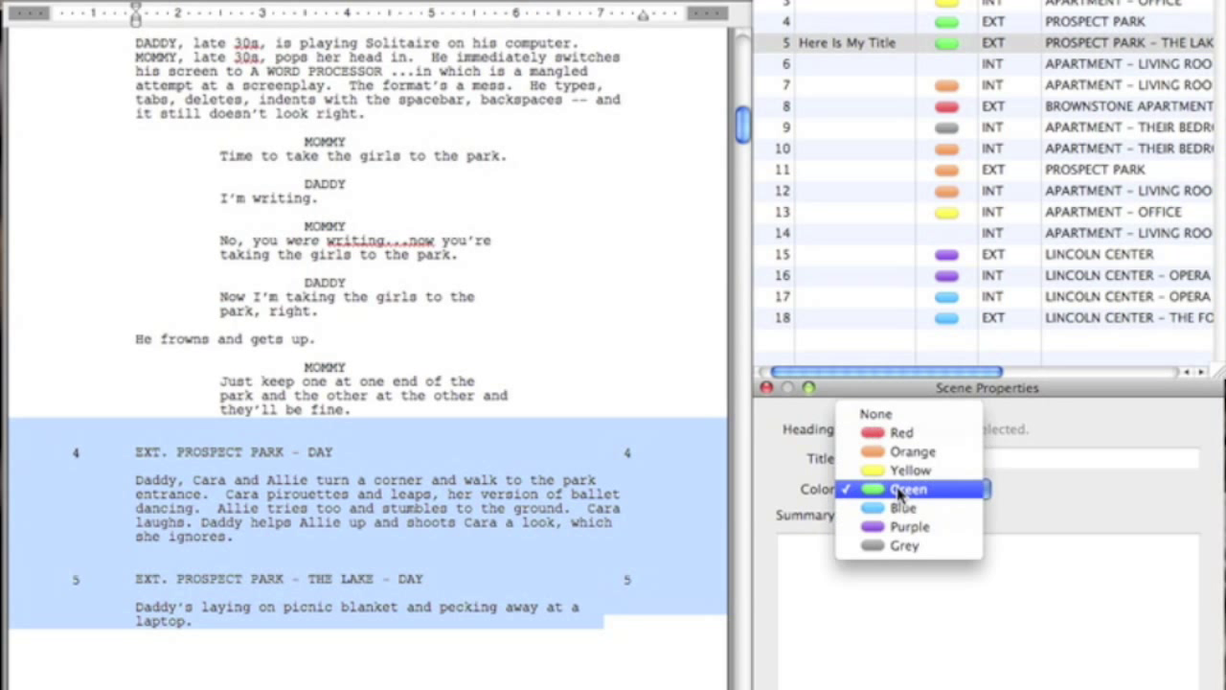